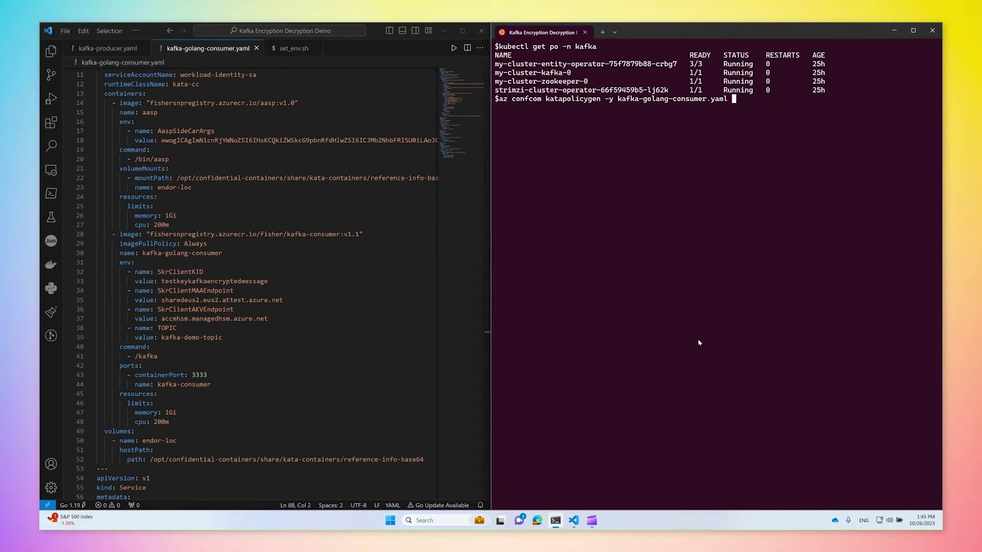
- Run az confcom katapolicygen on kafka-golang-consumer.yaml to add its policy annotation
left_click(244, 310)
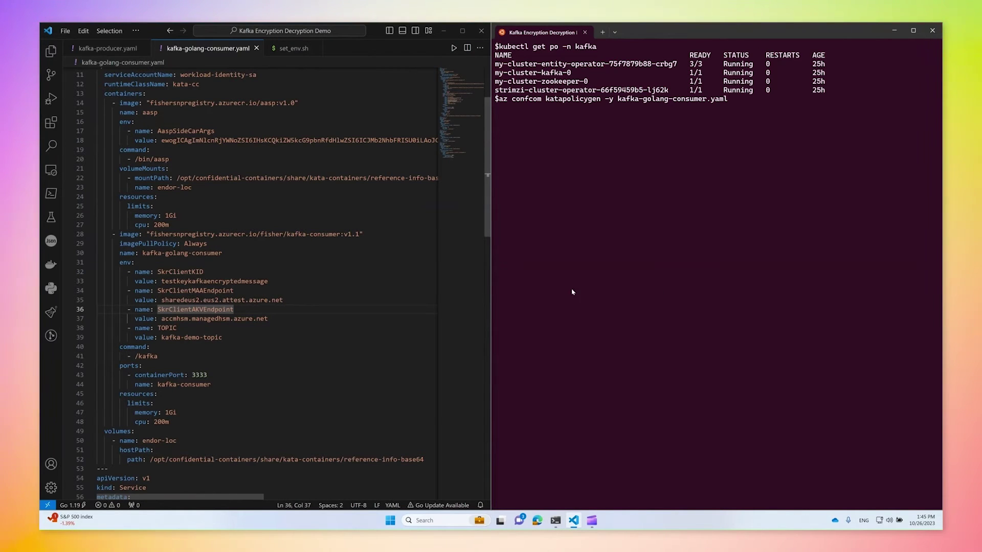
left_click(715, 319)
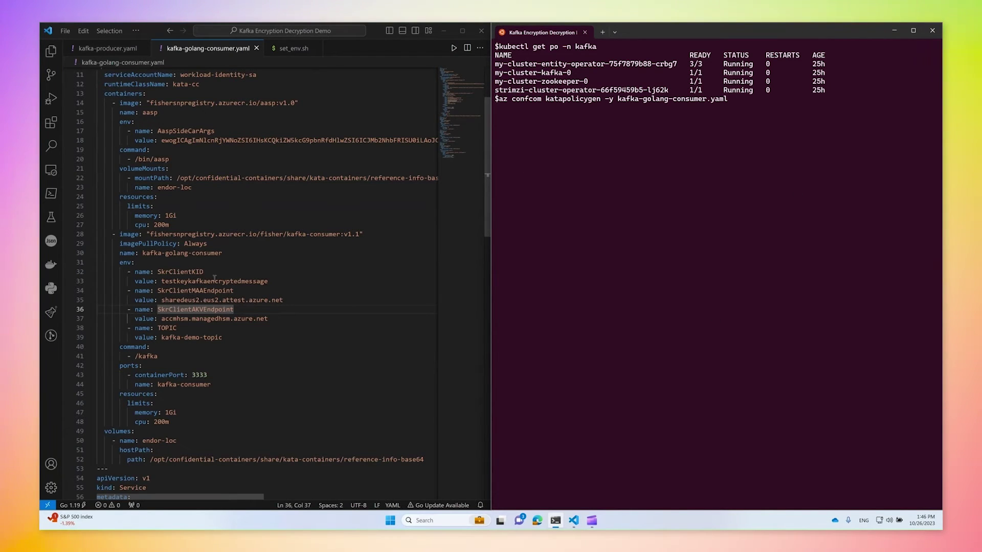
left_click_drag(200, 282, 268, 281)
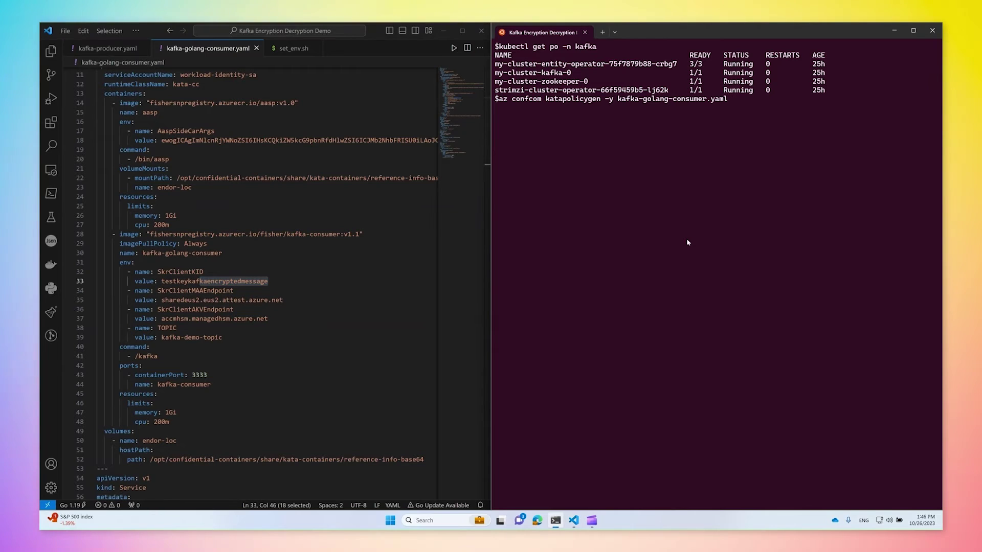
key("Return")
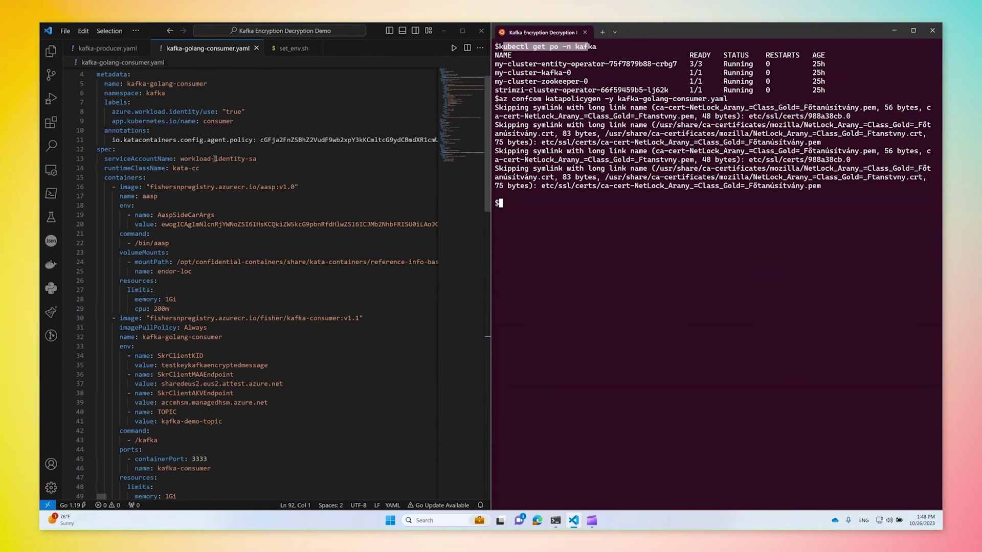
- Compute the generated policy's SHA-256 digest with go run securitydigesttool.go -p
left_click_drag(199, 168, 130, 167)
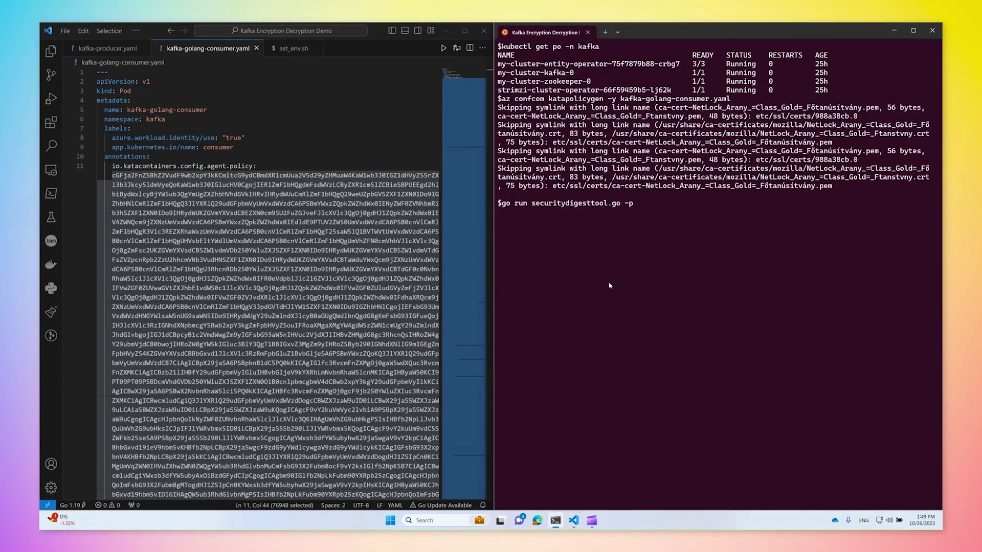
key("Return")
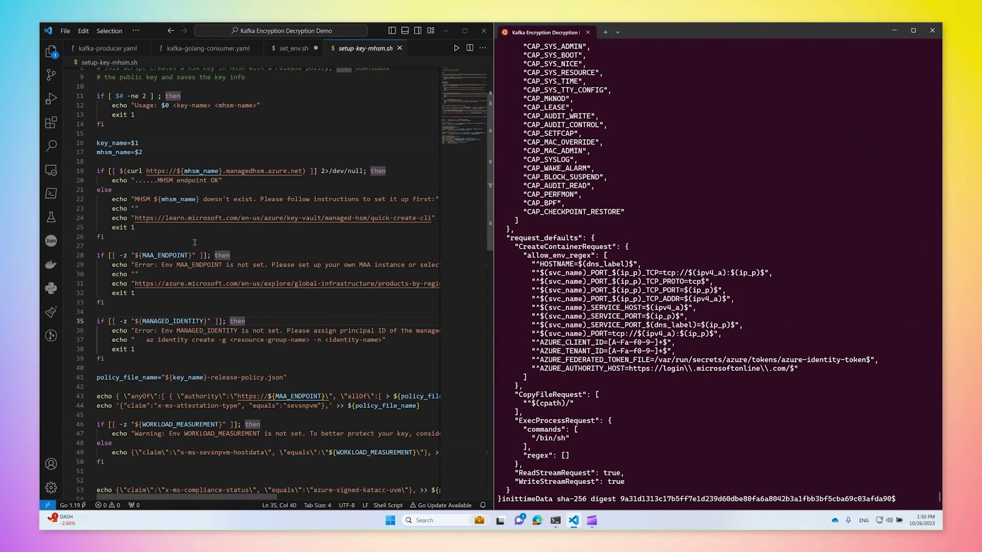
- Save set_env.sh with WORKLOAD_MEASUREMENT holding the policy digest, and clear the terminal
left_click(215, 321)
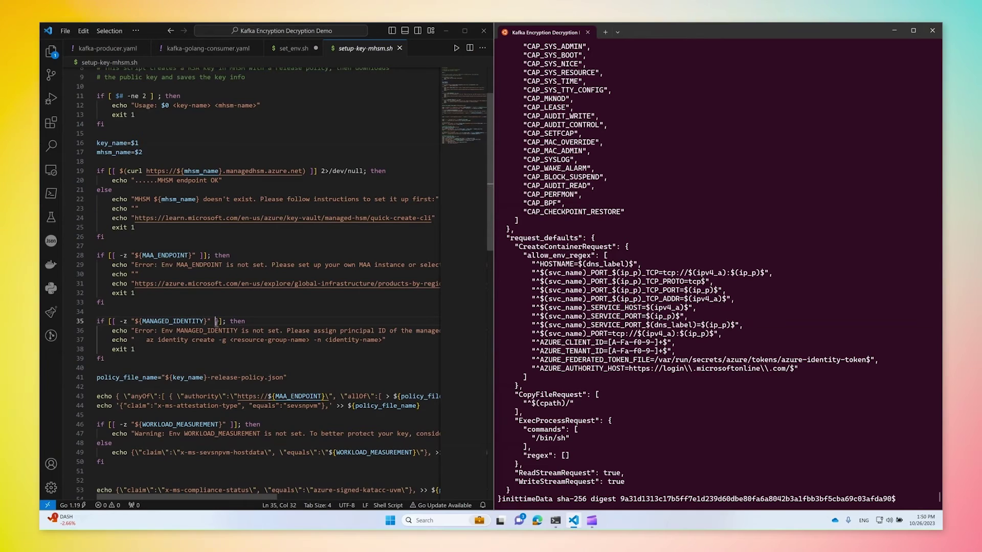
scroll(255, 303, "up", 2)
left_click(298, 49)
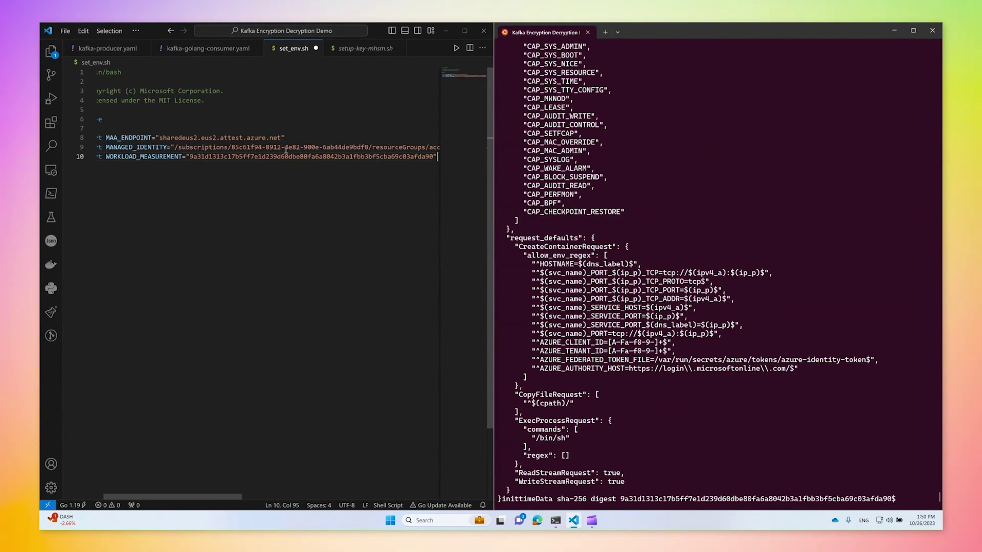
left_click_drag(300, 157, 305, 157)
key("ctrl+s")
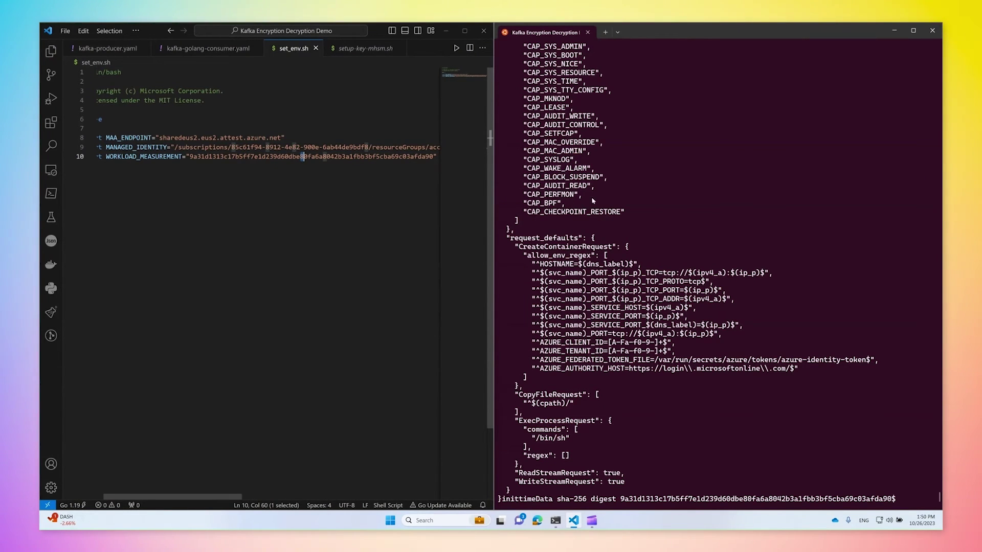
type("clear")
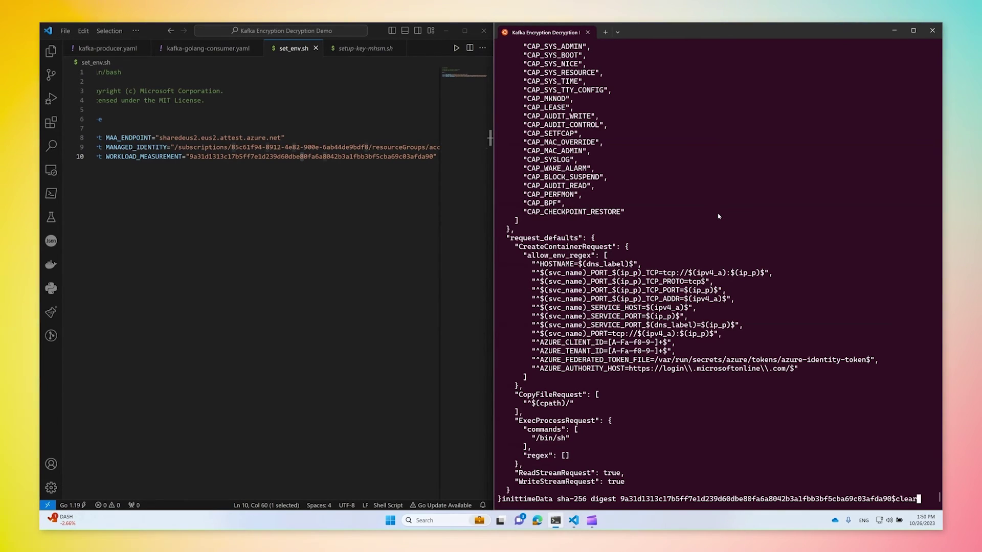
key("Return")
type("bash se")
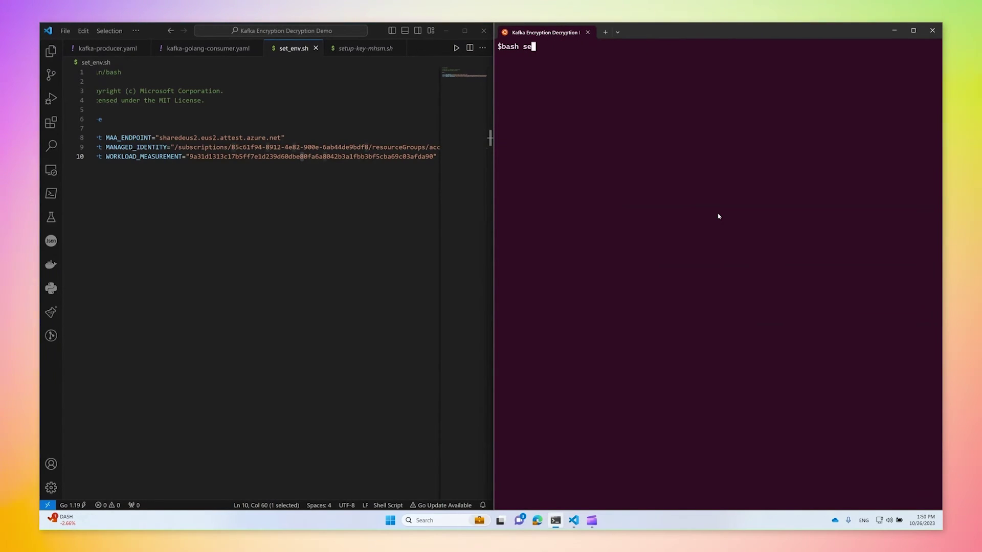
type("t_e")
- Run bash set_env.sh and copy the WORKLOAD_MEASUREMENT variable name
key("Tab")
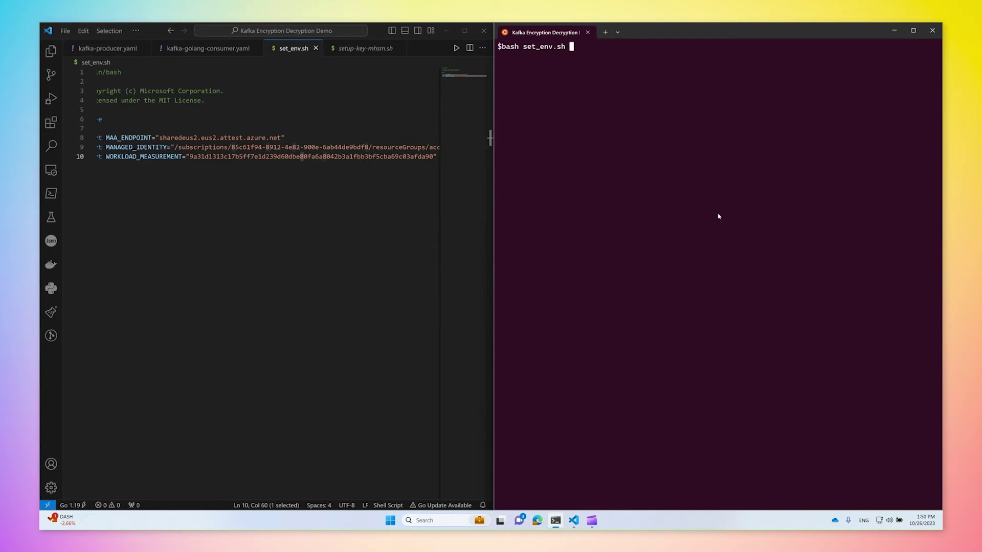
key("Return")
type("echo $")
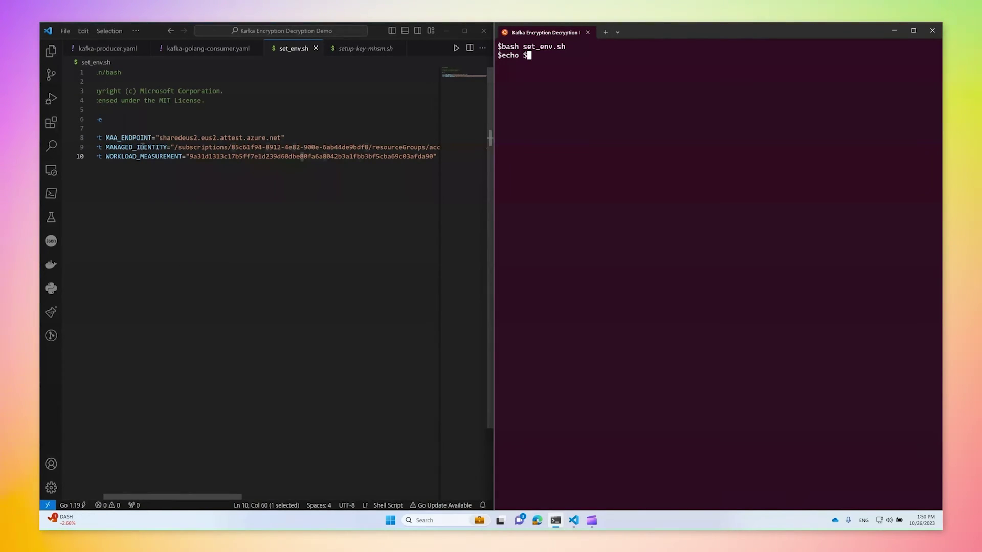
double_click(148, 157)
key("ctrl+c")
- Echo $WORKLOAD_MEASUREMENT, then run setup-key-mhsm.sh testkeykafkaencryptedmessage accmhsm
left_click(576, 136)
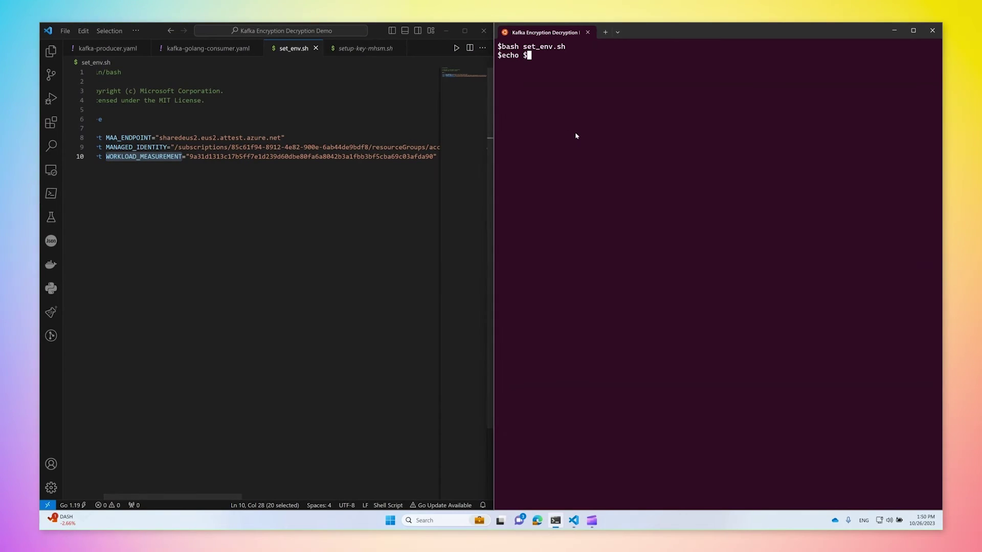
key("ctrl+v")
key("Return")
type("bash setup-key-mhsm.sh testkeykafkaencryptedmessage accmhsm")
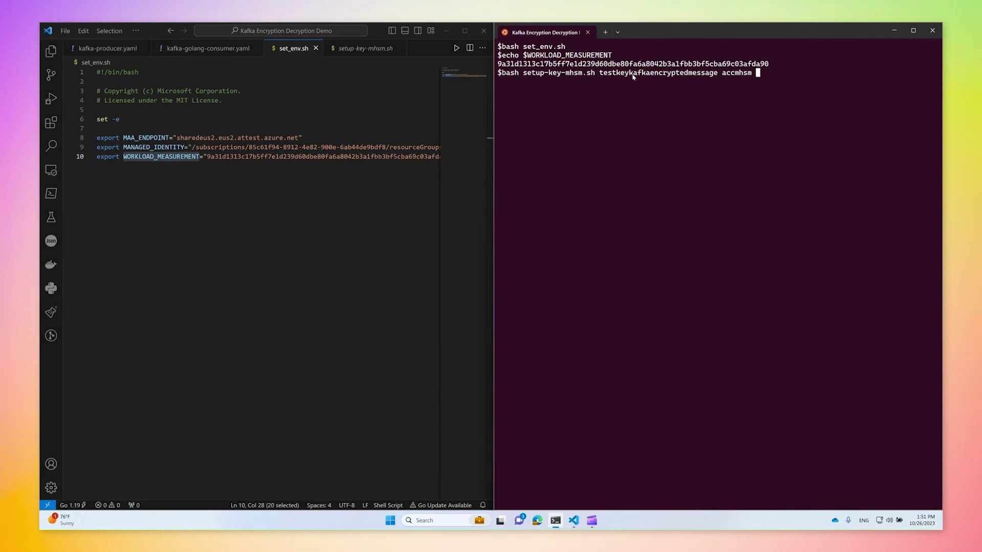
key("Return")
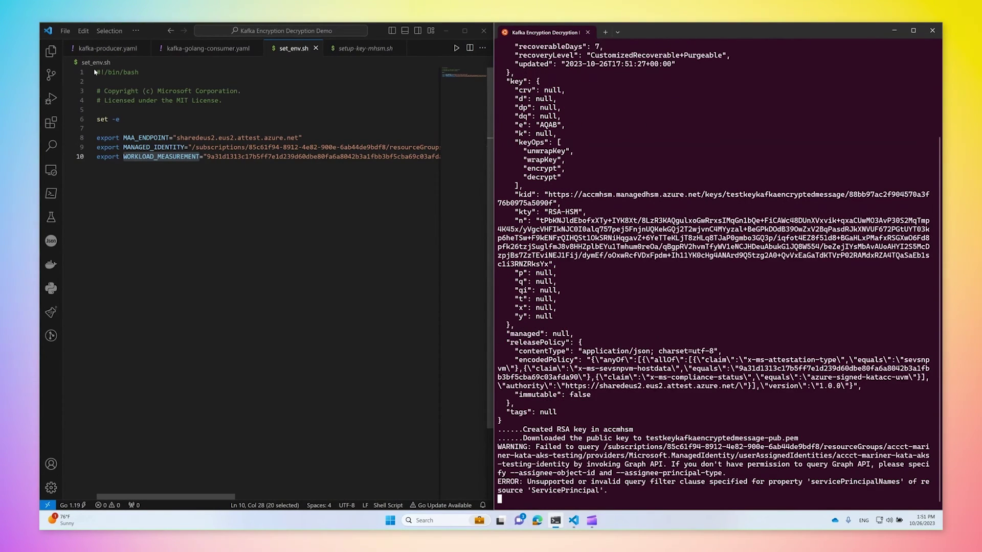
- Select the entire contents of testkeykafkaencryptedmessage-pub.pem
left_click(51, 50)
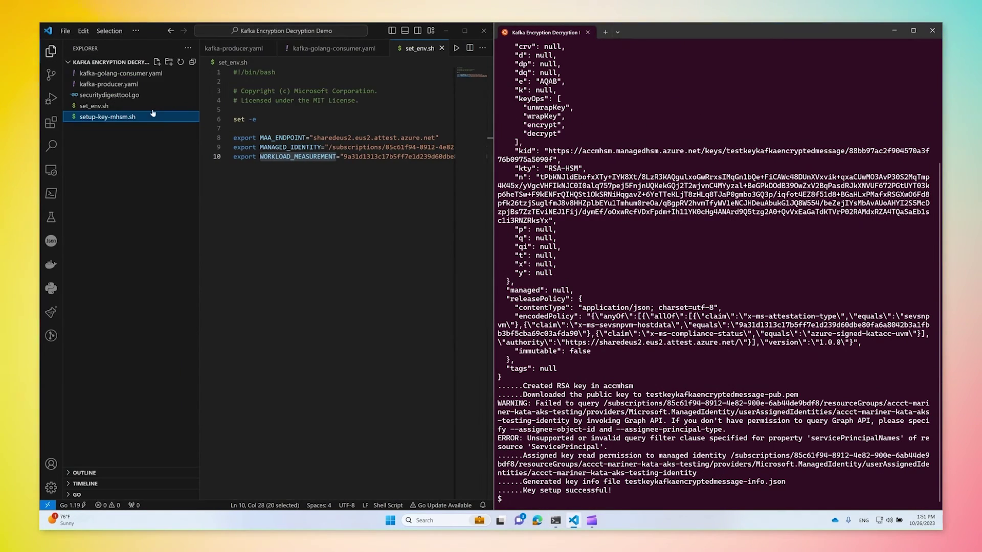
left_click(164, 138)
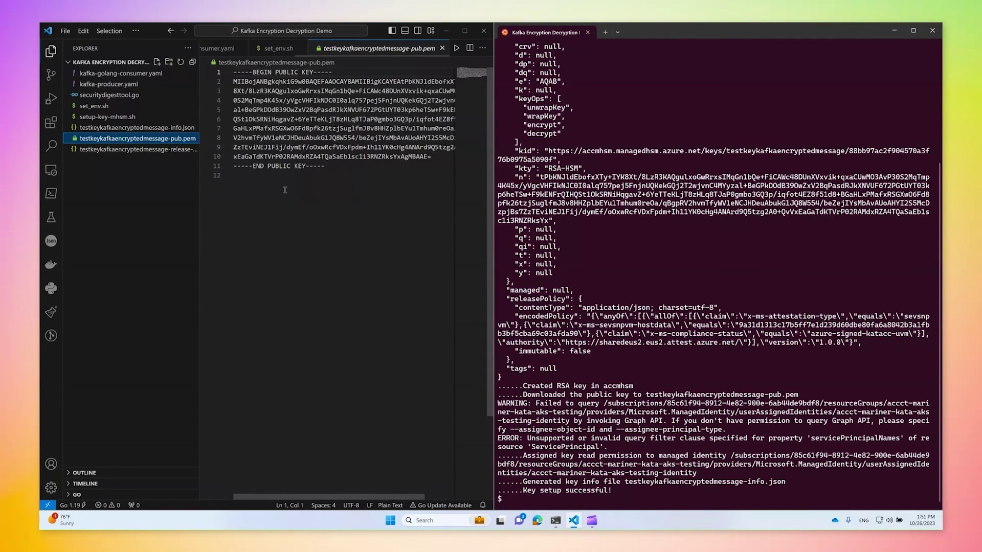
left_click(339, 167)
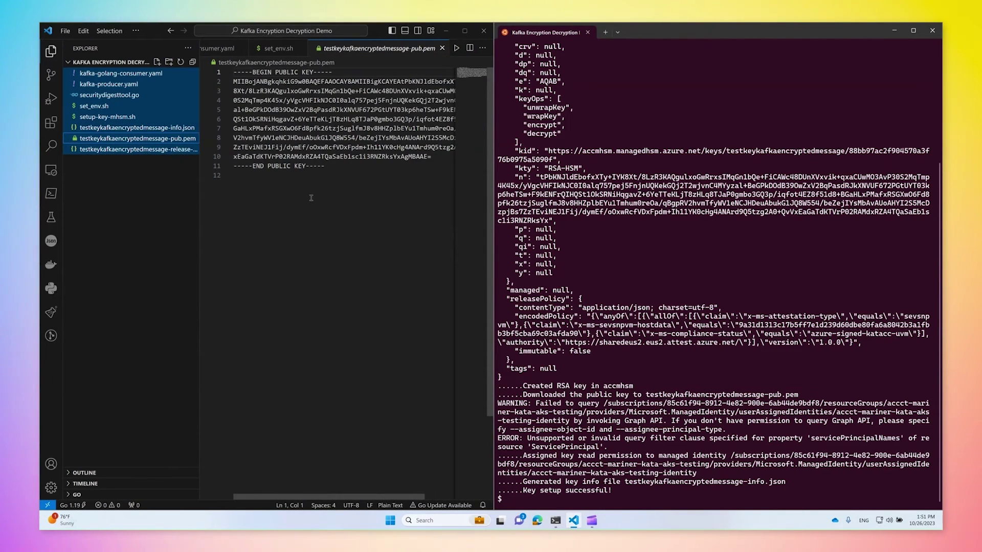
key("ctrl+a")
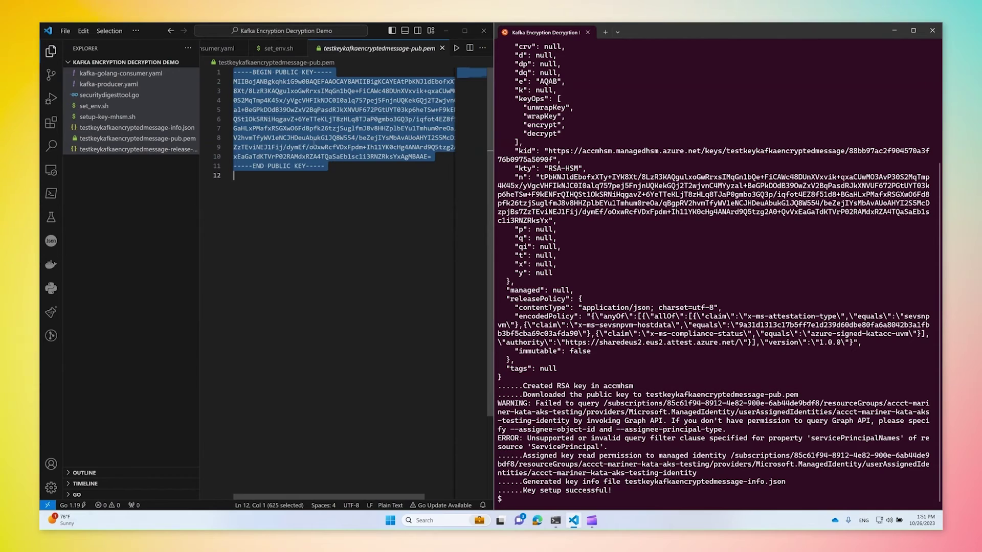
- Replace kafka-producer.yaml's PUBKEY block with the indented new key and save
left_click(50, 51)
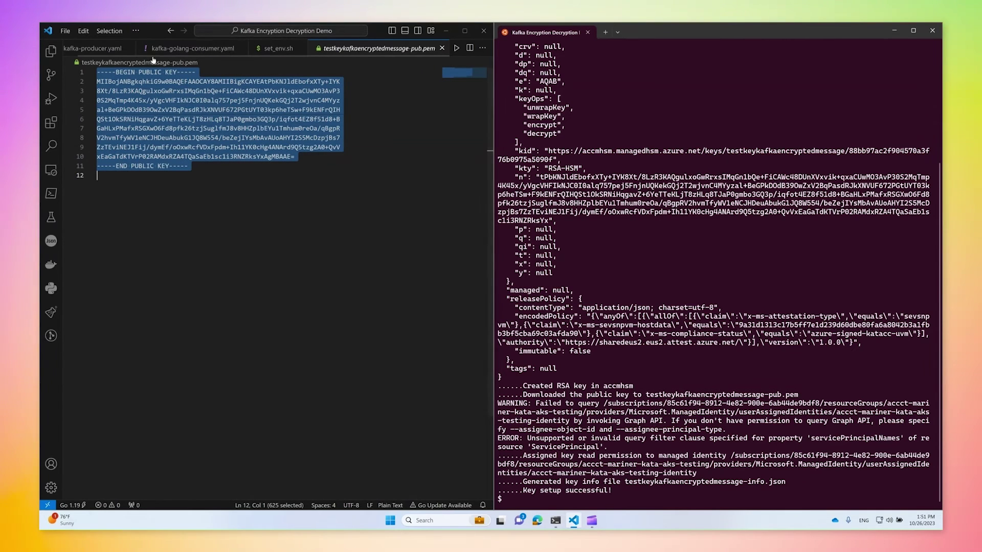
left_click(126, 48)
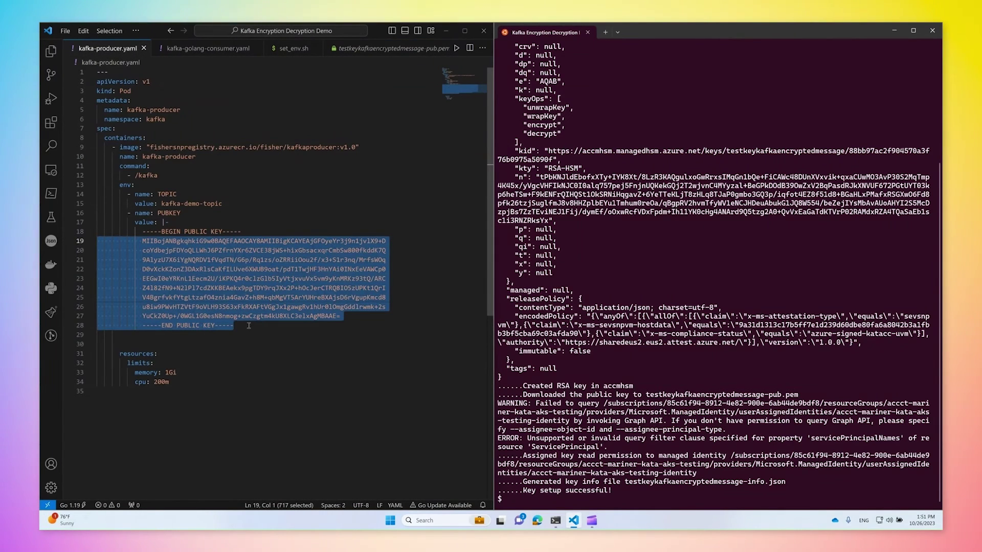
left_click_drag(248, 326, 142, 231)
key("ctrl+v")
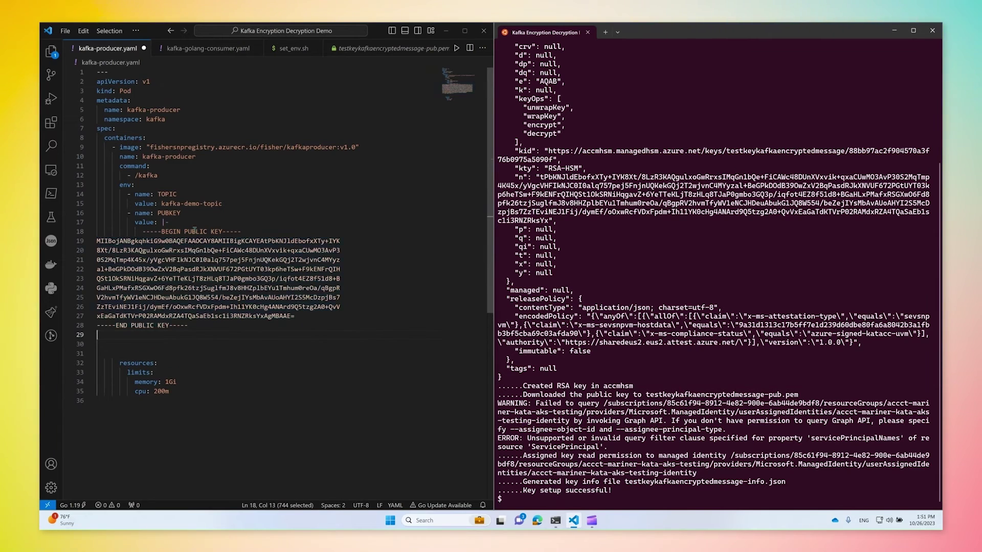
left_click_drag(188, 325, 92, 244)
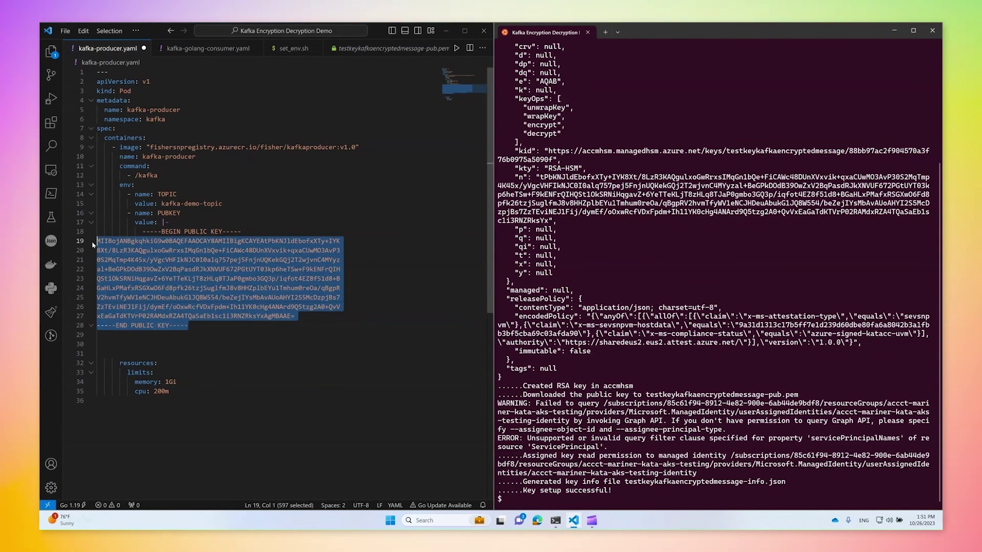
key("Tab")
key("Tab")
key("Tab")
key("Tab")
key("Tab")
key("Tab")
key("ctrl+s")
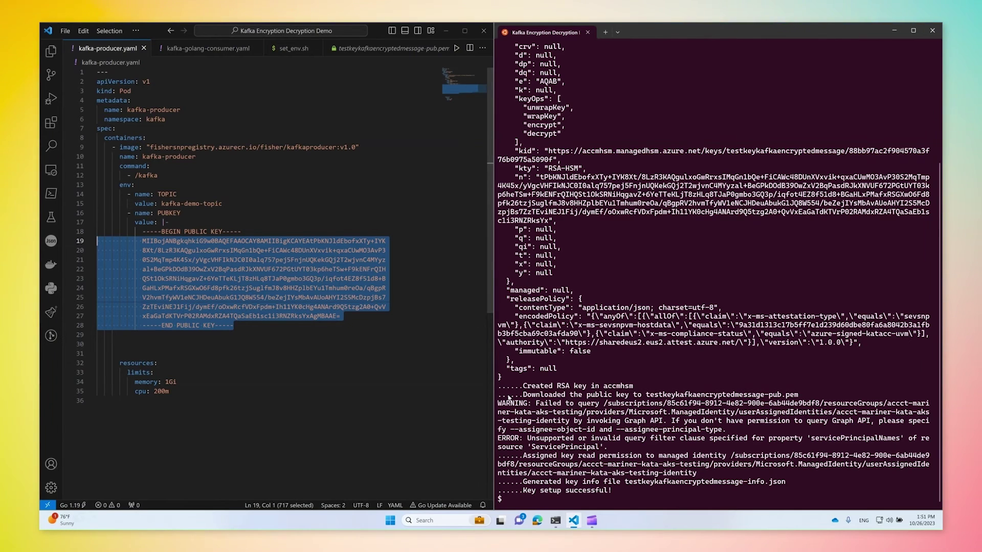
left_click(716, 433)
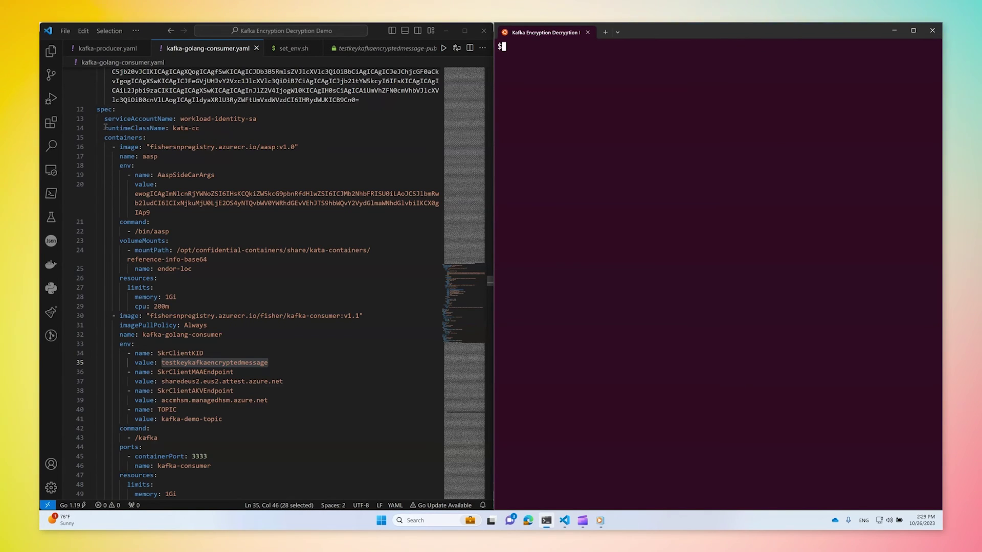
- Comment out the aasp sidecar block in kafka-golang-consumer.yaml and apply it with kubectl
left_click(104, 128)
type("#")
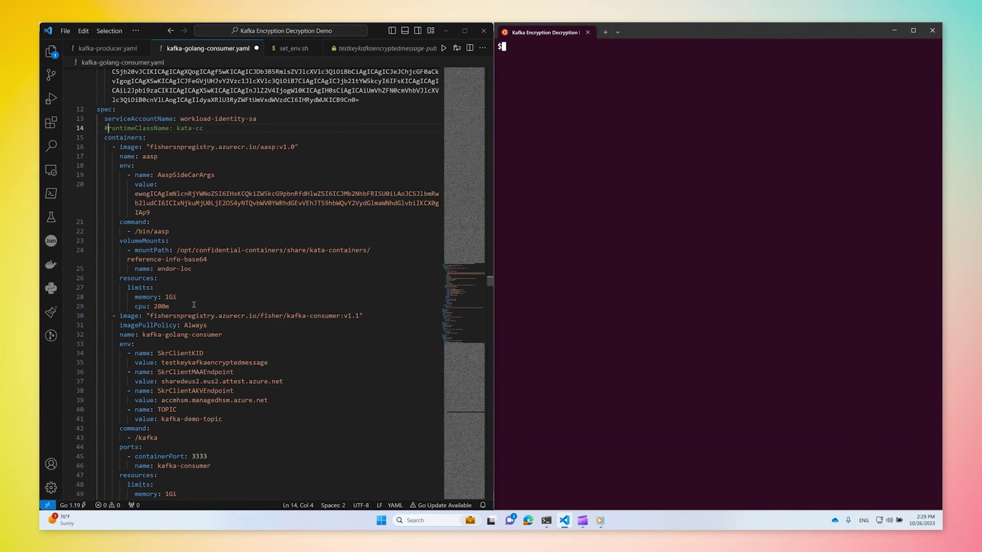
mouse_move(194, 304)
left_mouse_down()
mouse_move(146, 172)
mouse_move(114, 147)
left_mouse_up()
key("BackSpace")
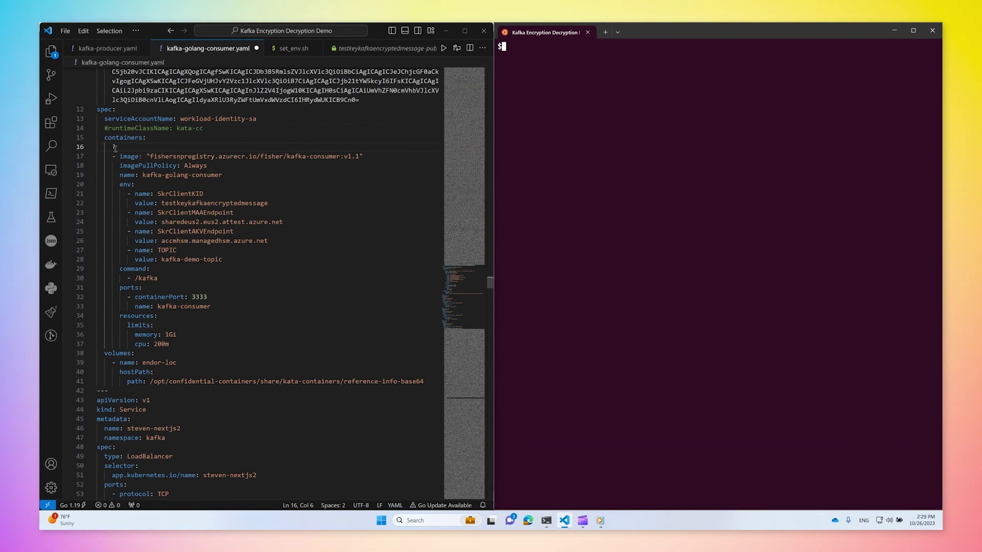
key("ctrl+z")
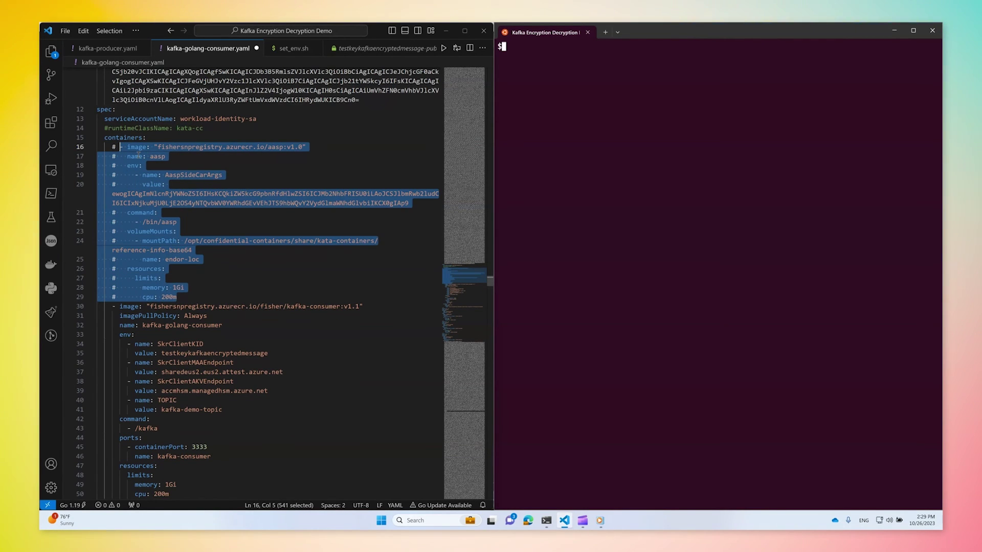
key("ctrl+z")
key("ctrl+z")
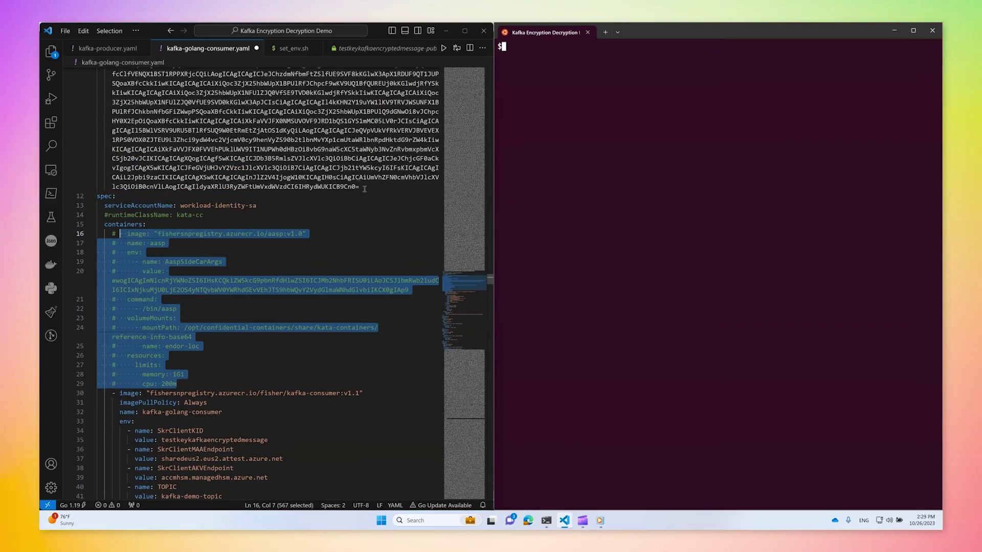
key("ctrl+z")
key("ctrl+z")
key("ctrl+z")
mouse_move(115, 64)
left_mouse_down()
mouse_move(115, 166)
mouse_move(105, 157)
left_mouse_up()
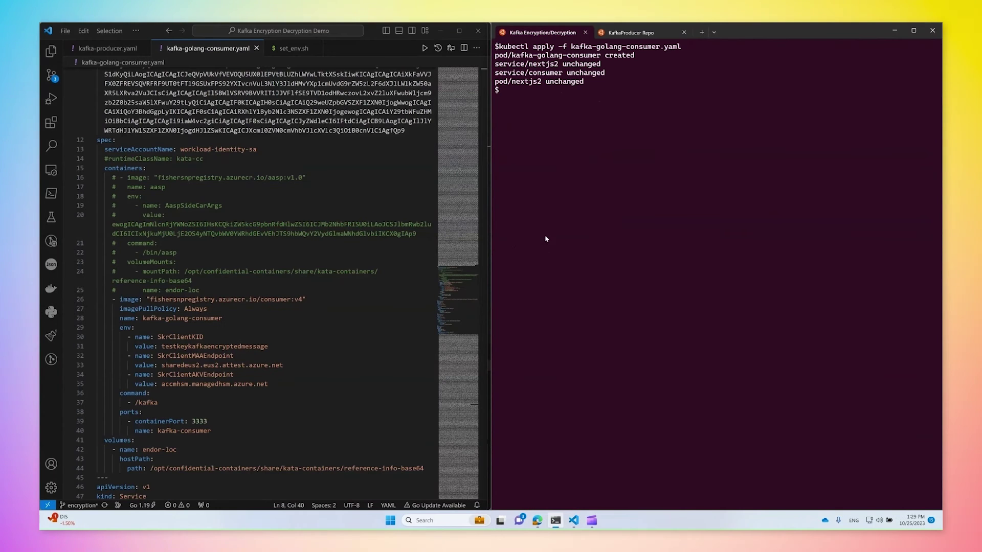
type("kubectl get po -n kafka")
- List kafka namespace pods and services, and copy nextjs2's external IP 52.142.28.252
key("Return")
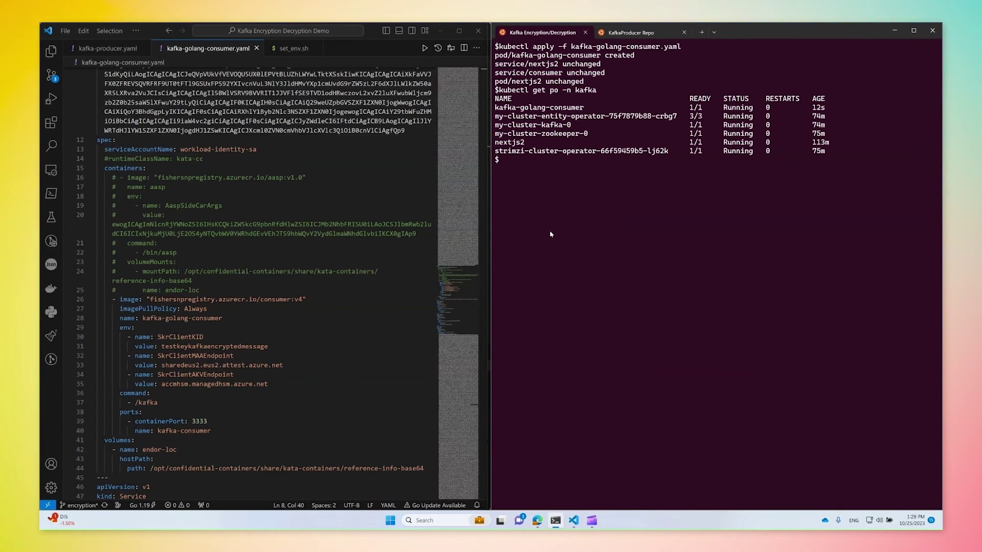
type("kubectl ")
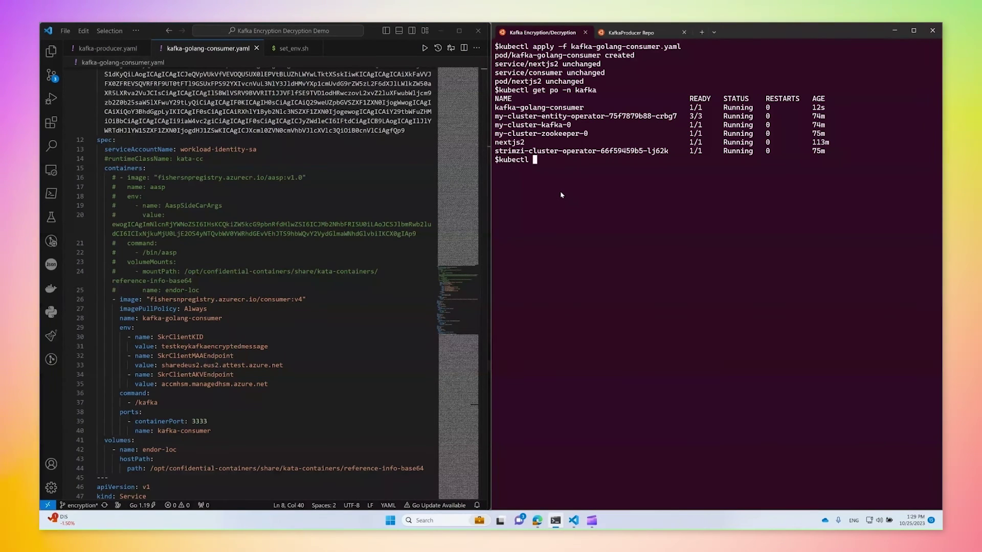
type("get po")
key("BackSpace")
key("BackSpace")
type("sv")
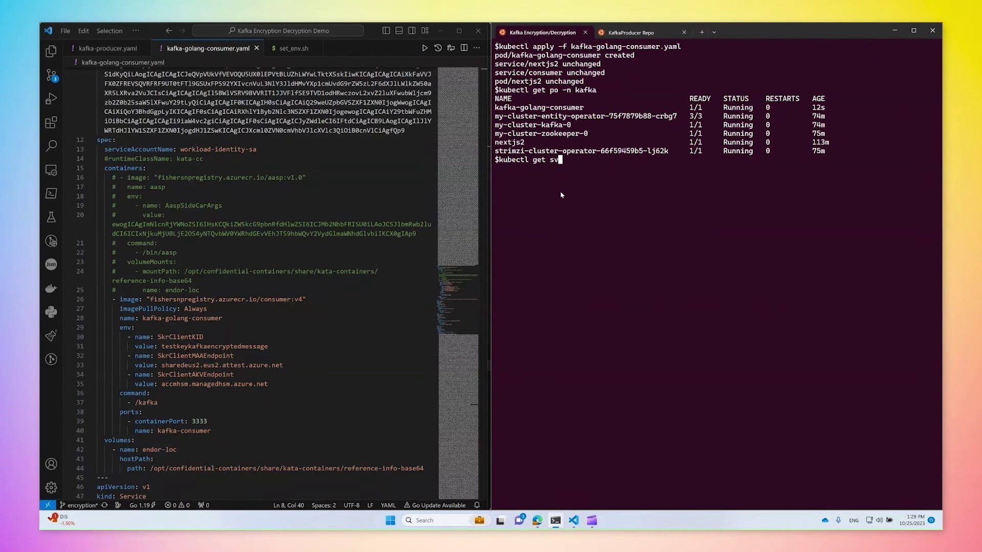
type("c -n kafka")
key("Return")
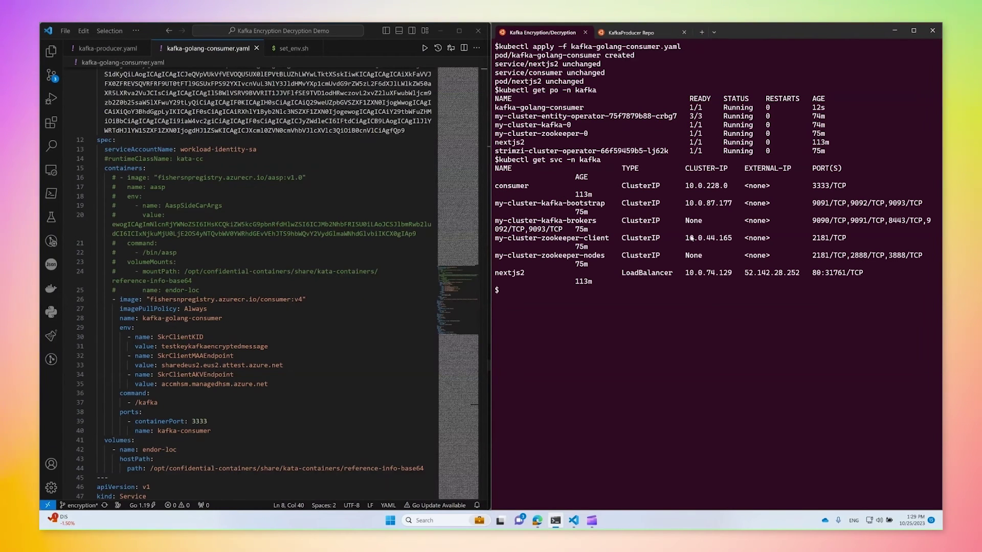
left_click_drag(799, 273, 745, 273)
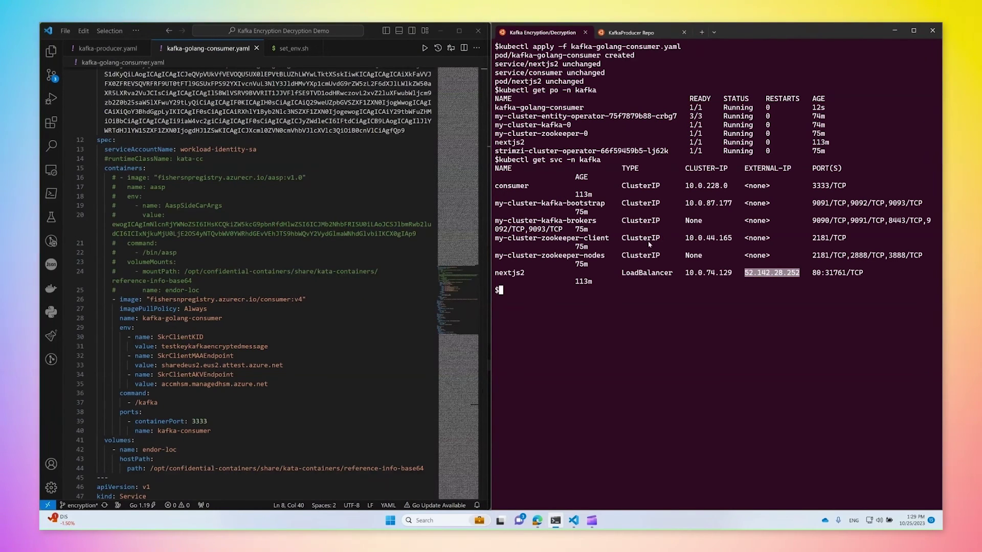
key("ctrl+c")
- Load the demo page at 52.142.28.252 in Edge
key("alt+Tab")
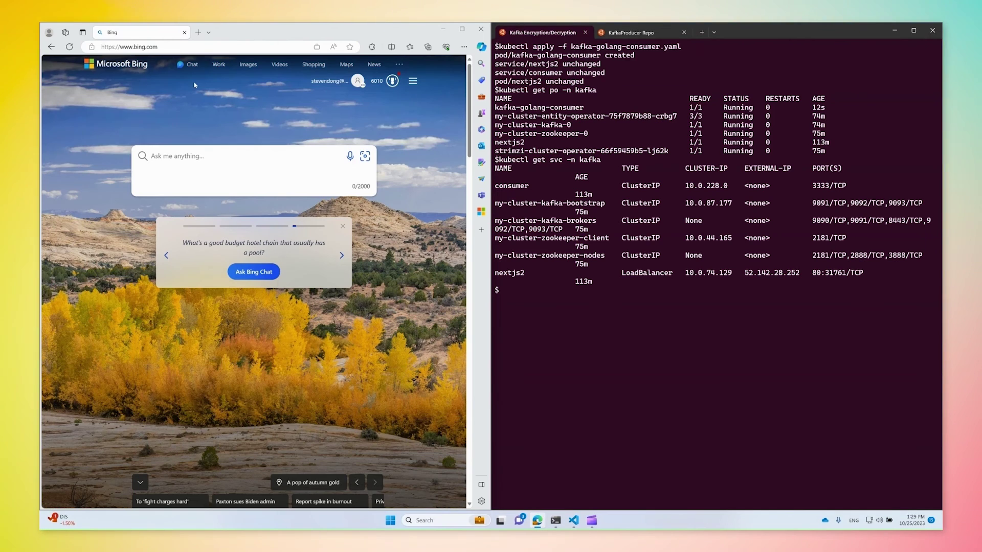
left_click(173, 47)
key("ctrl+v")
key("Return")
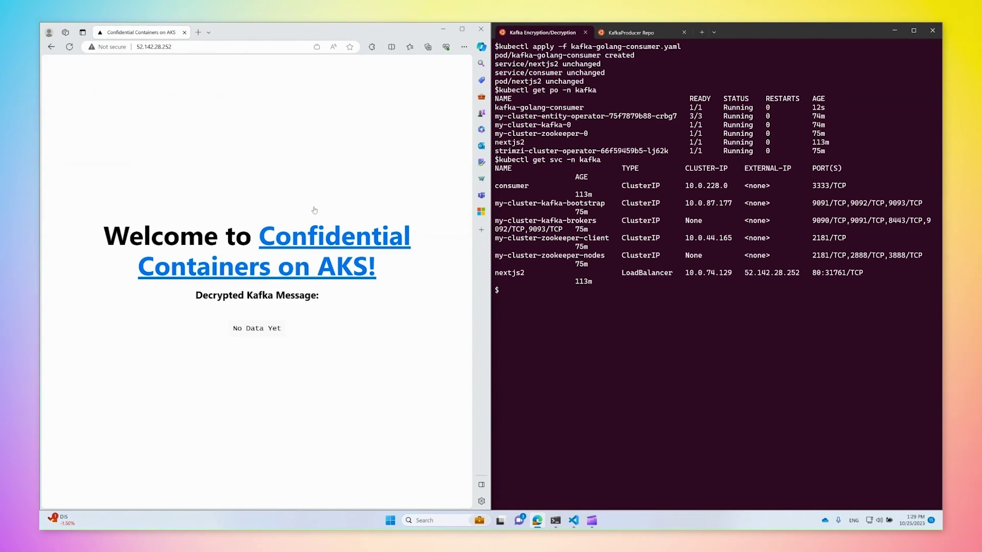
- Apply kafka-producer.yaml and inspect the encrypted Kafka message on the page
left_click(529, 255)
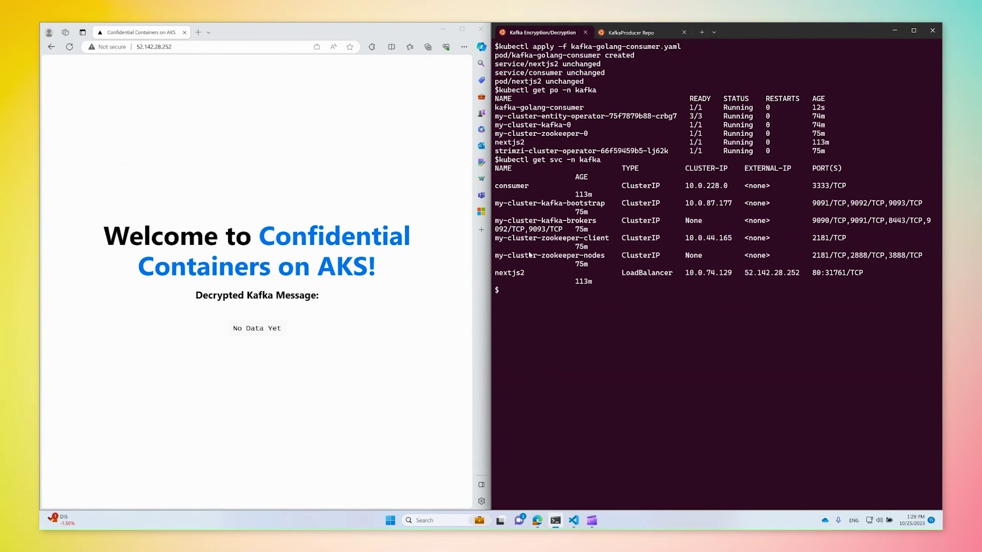
type("kubectl apply -f kafka-producer.yaml")
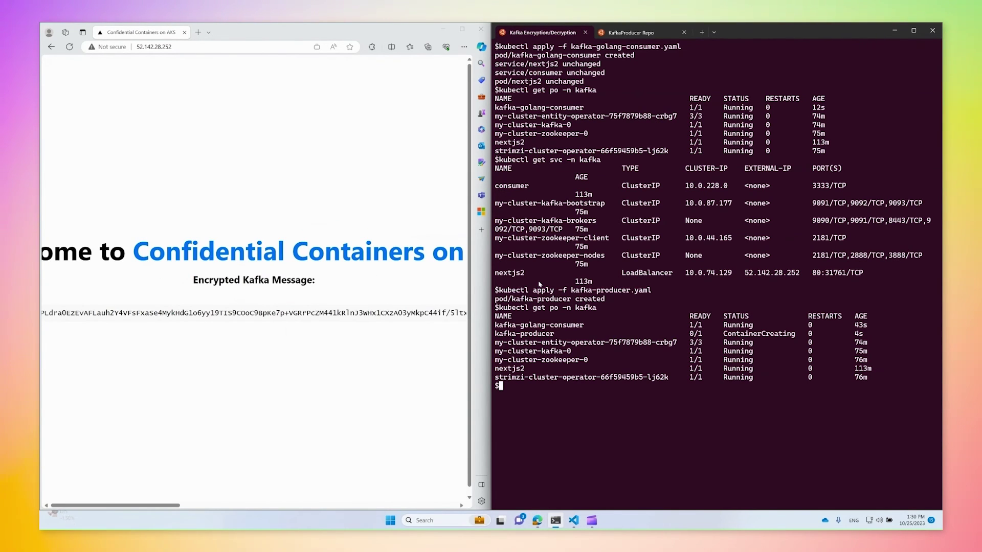
left_click_drag(146, 313, 329, 313)
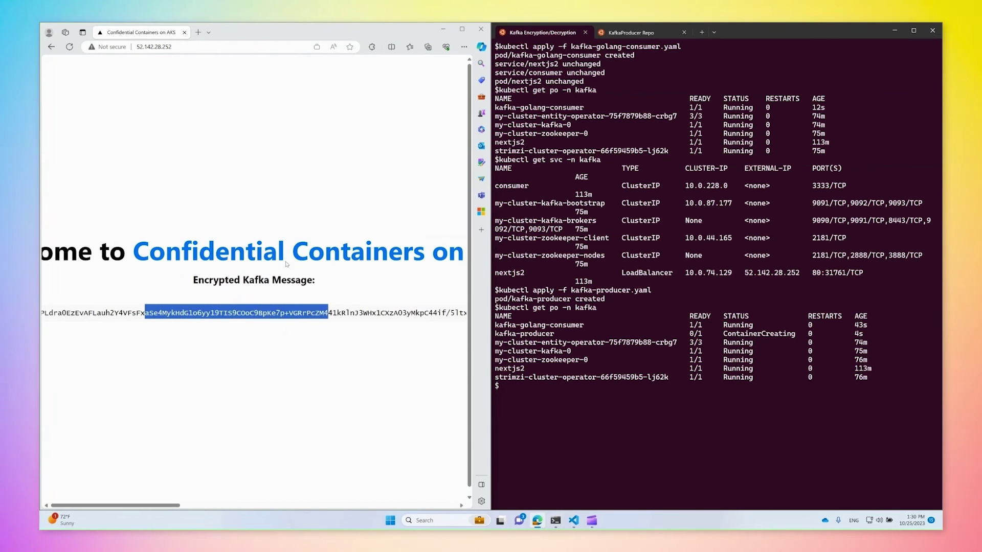
left_click_drag(286, 264, 291, 282)
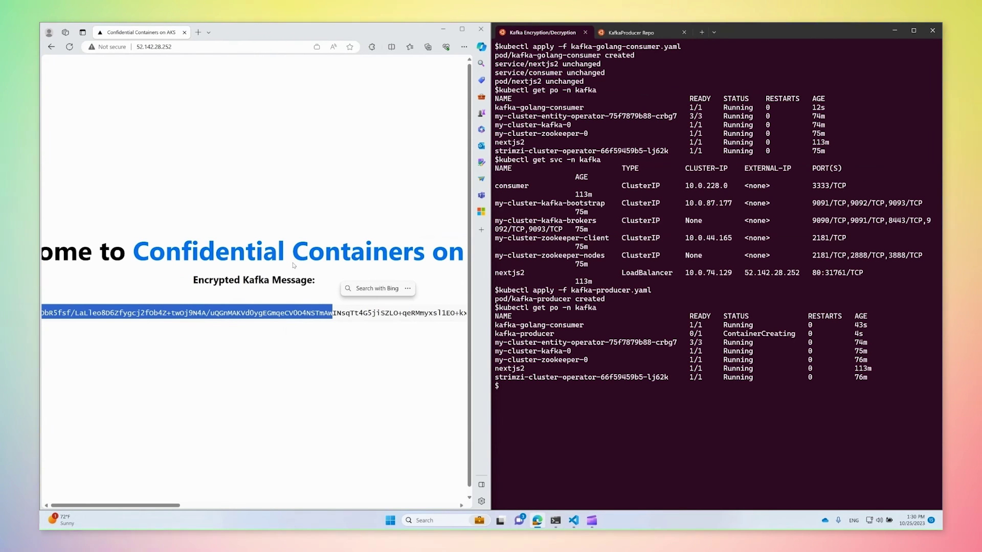
left_click(295, 292)
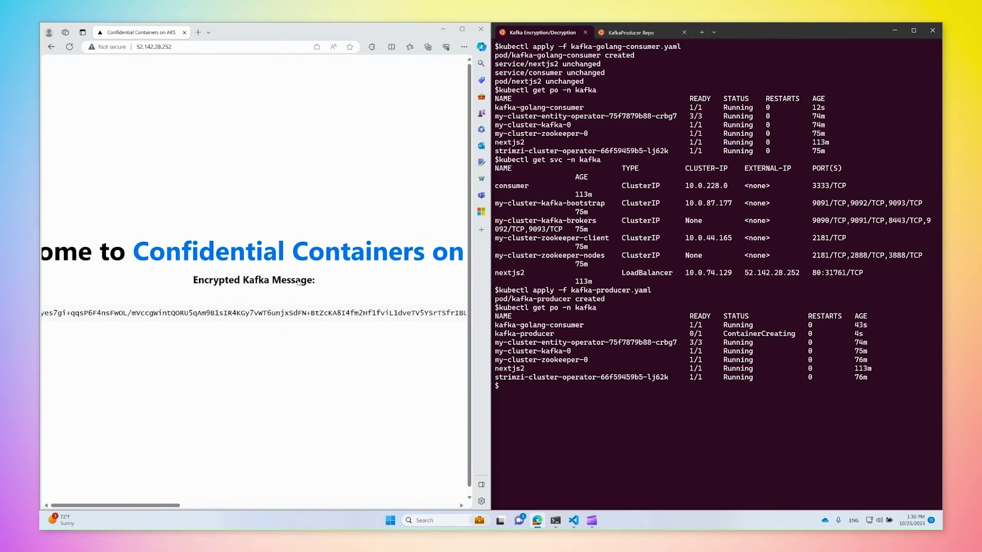
left_click_drag(338, 314, 184, 313)
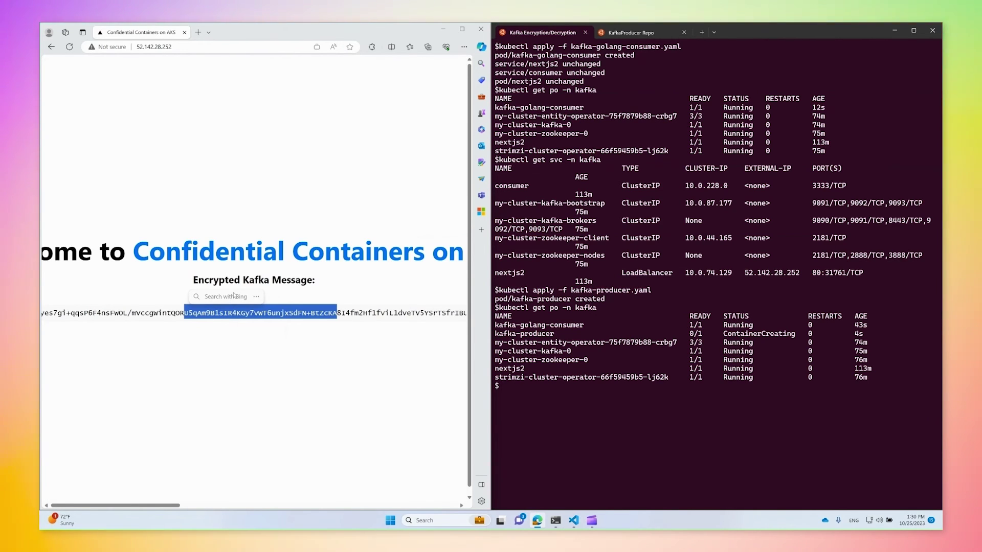
left_click(535, 290)
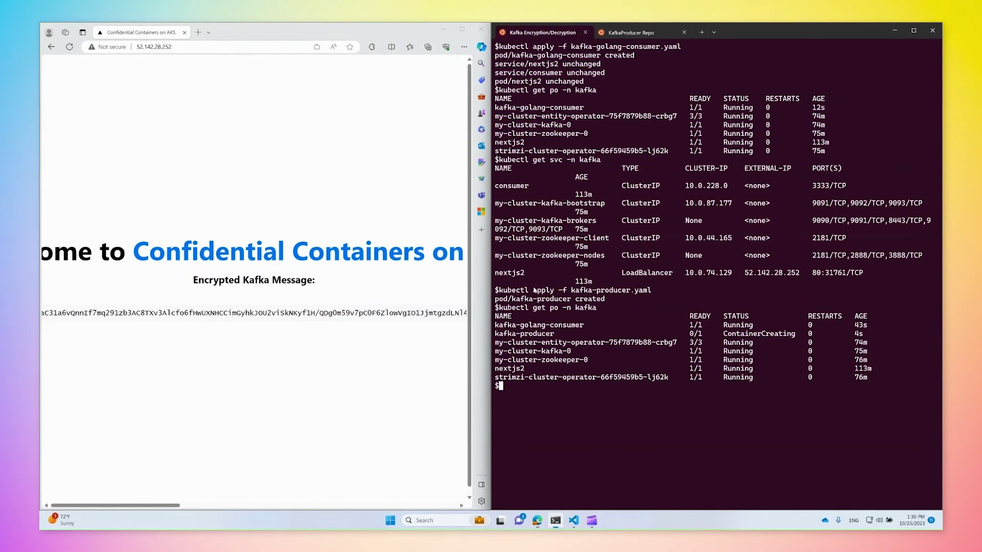
type("kubectl")
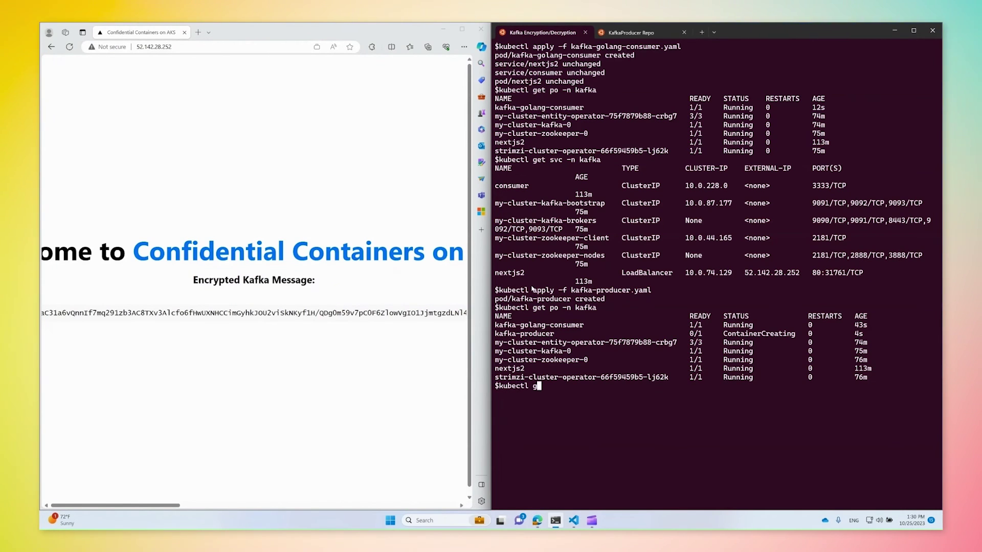
type(" g")
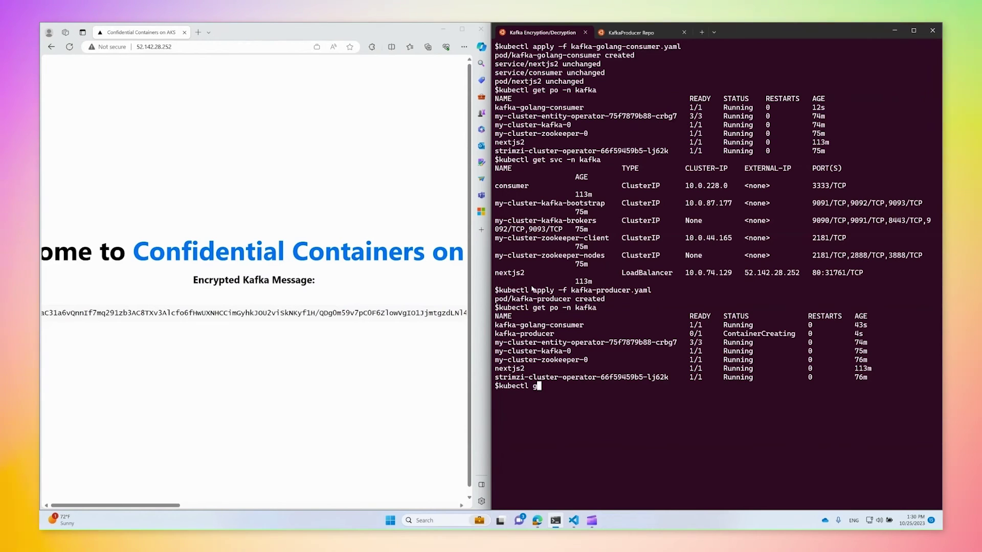
- Delete the consumer pod, then uncomment the aasp sidecar (lines 16-25) and kata-cc runtime class
key("BackSpace")
type("delete po -n kafka kafka-golang-consumer")
key("Return")
key("alt+Tab")
left_click_drag(201, 290, 113, 176)
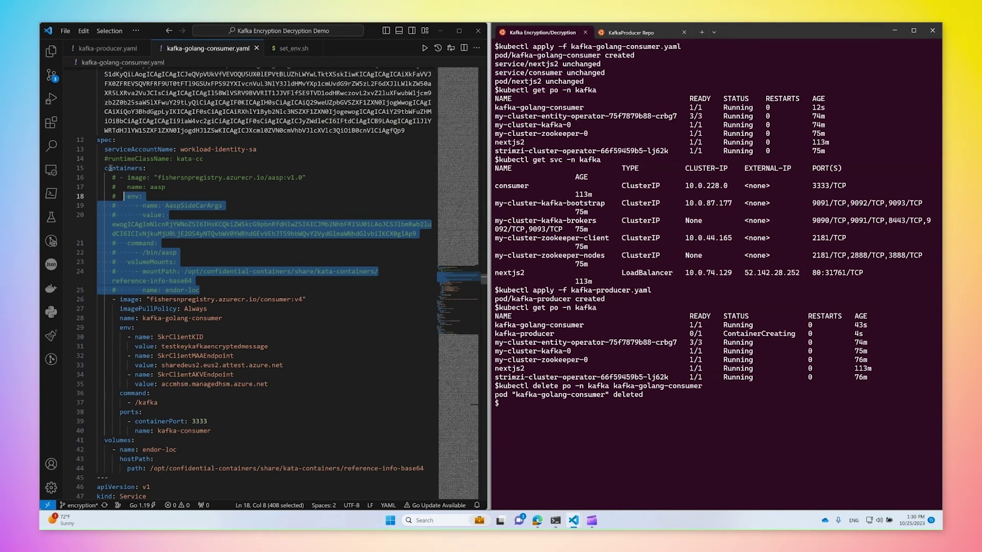
key("ctrl+slash")
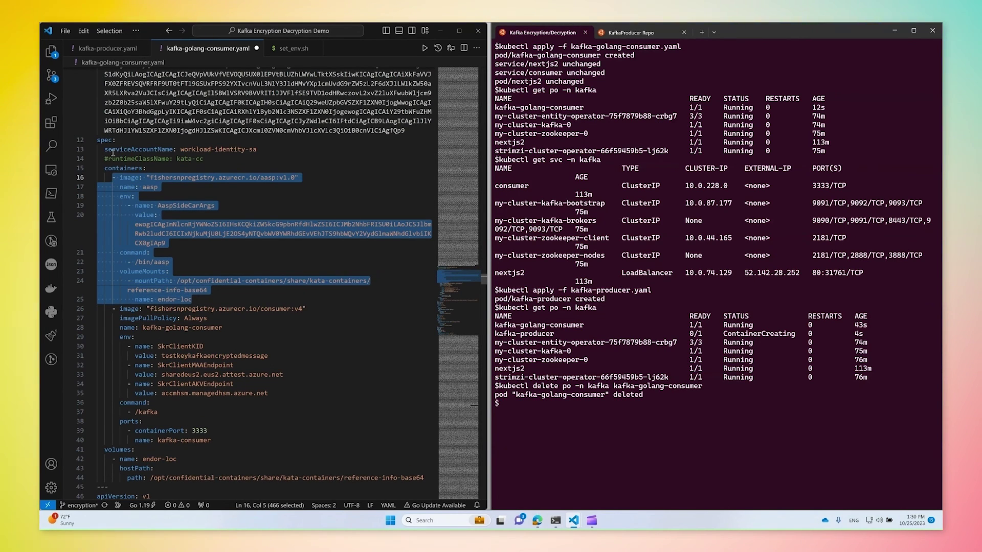
left_click(108, 158)
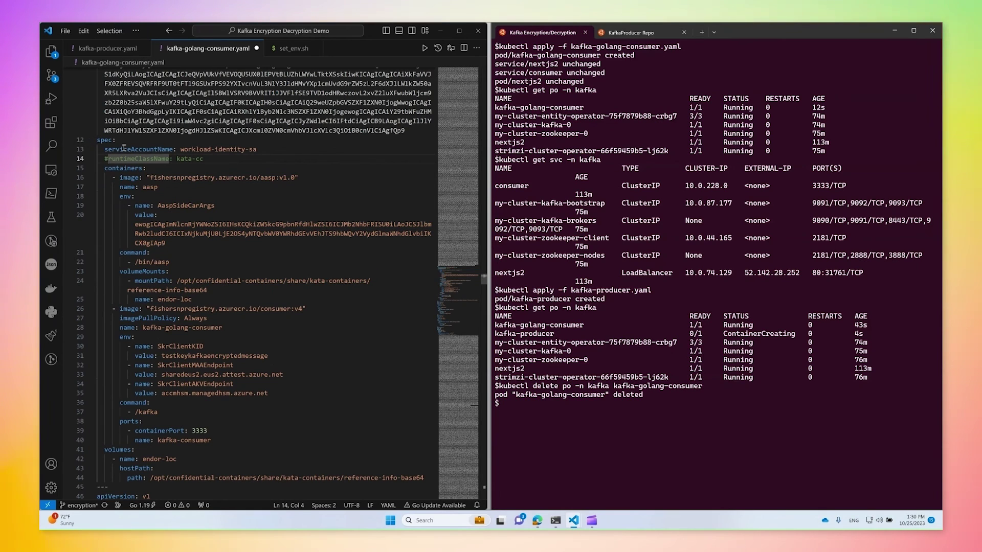
key("BackSpace")
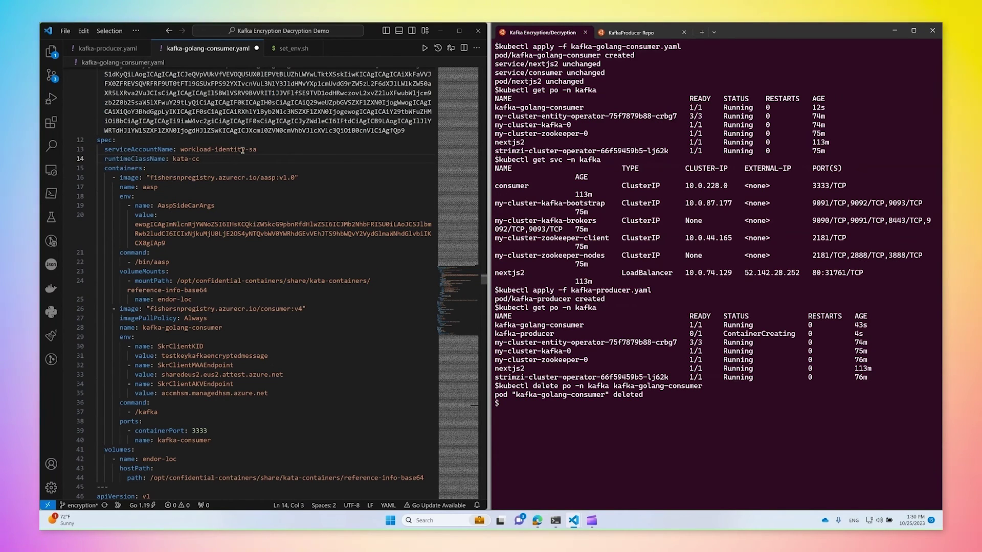
- Uncomment the policy annotation lines and reapply kafka-golang-consumer.yaml
key("ctrl+a")
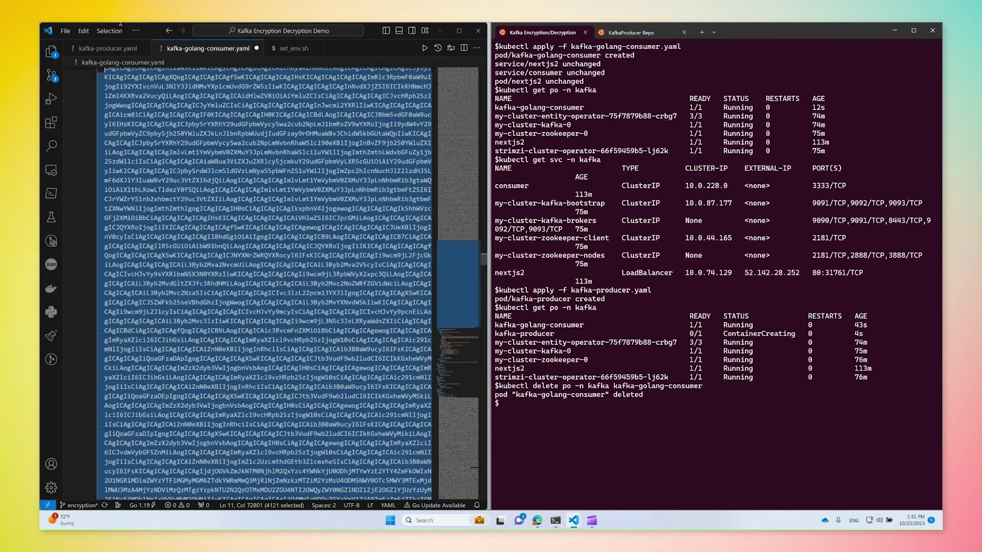
scroll(261, 284, "up", 10)
left_click(80, 156, "shift")
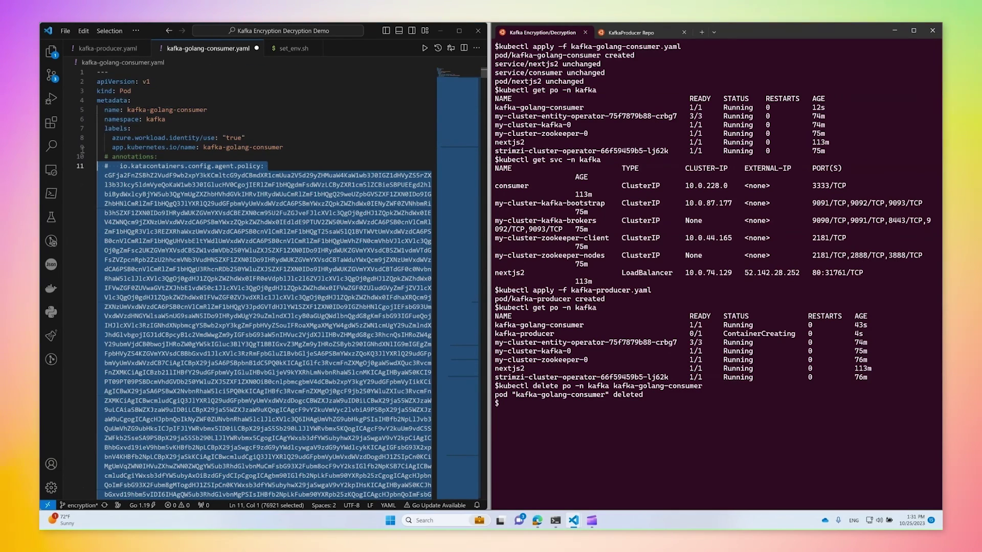
key("ctrl+slash")
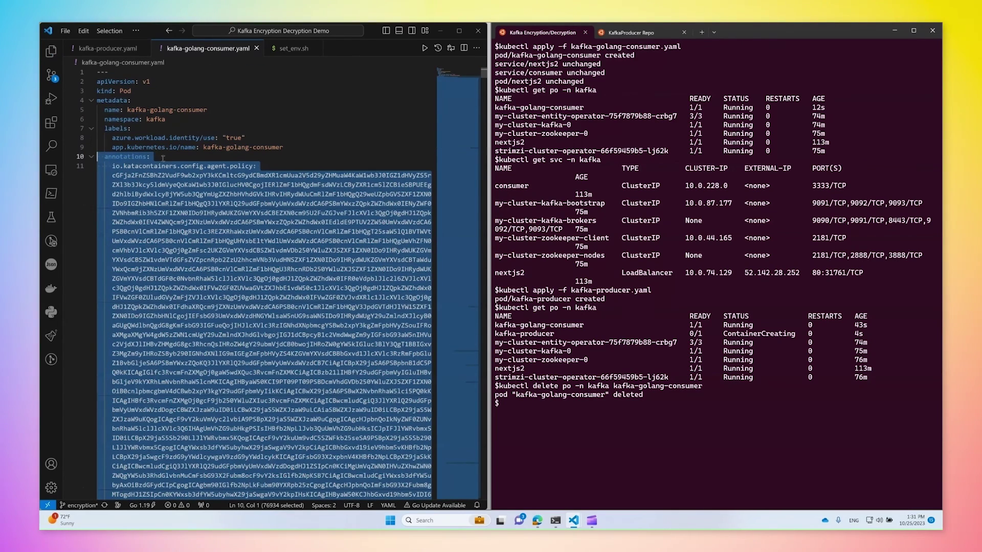
left_click(665, 365)
key("Up")
key("Up")
key("Up")
key("Return")
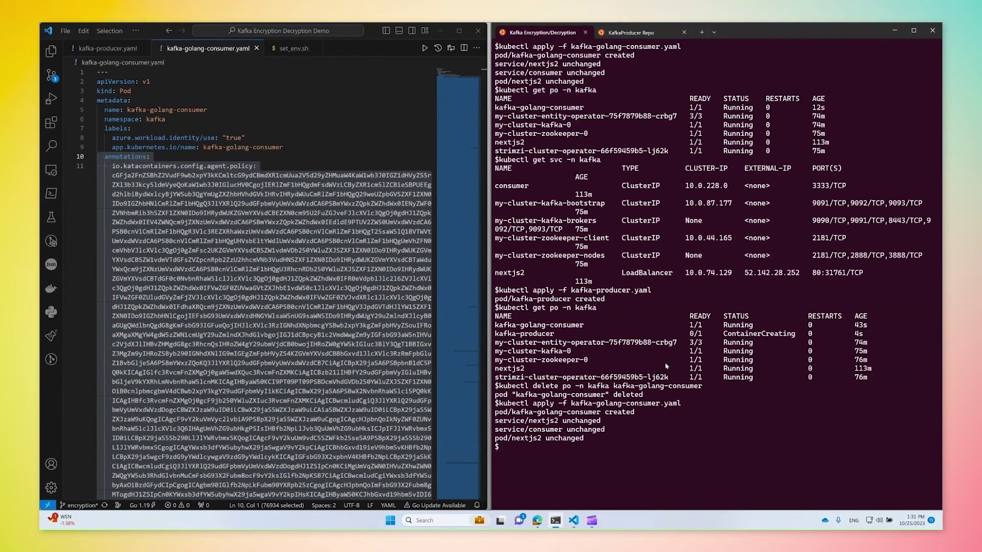
type("kubect")
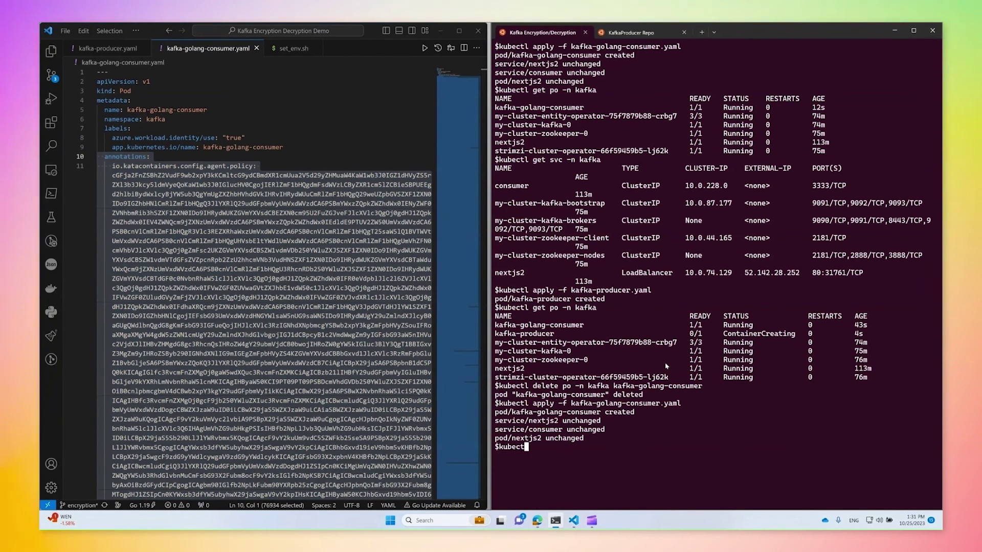
type("l get po -n kaf")
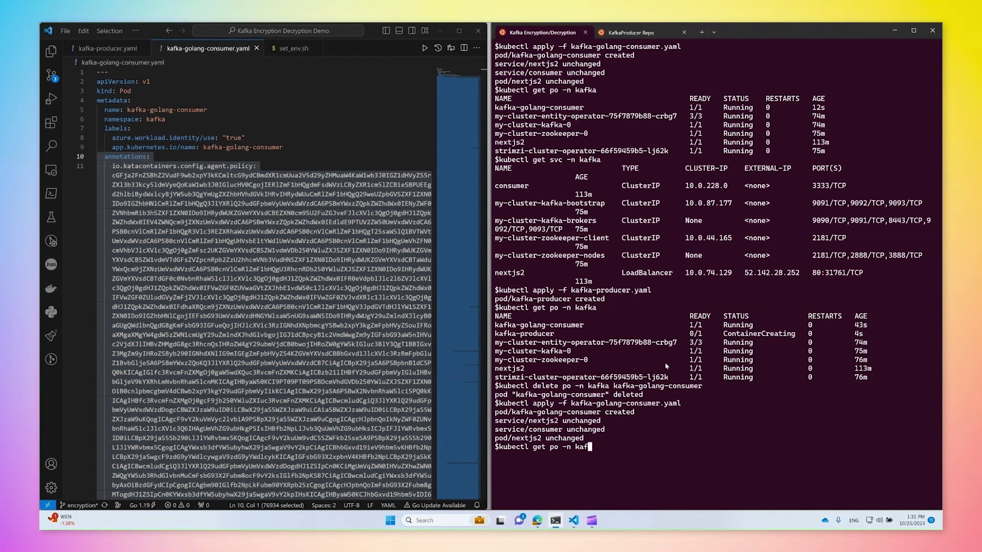
type("ka")
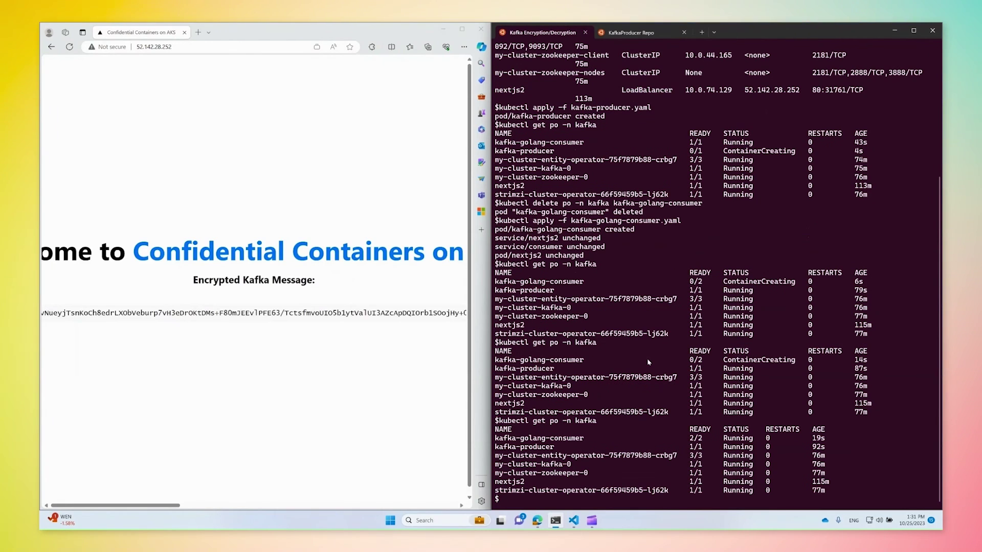